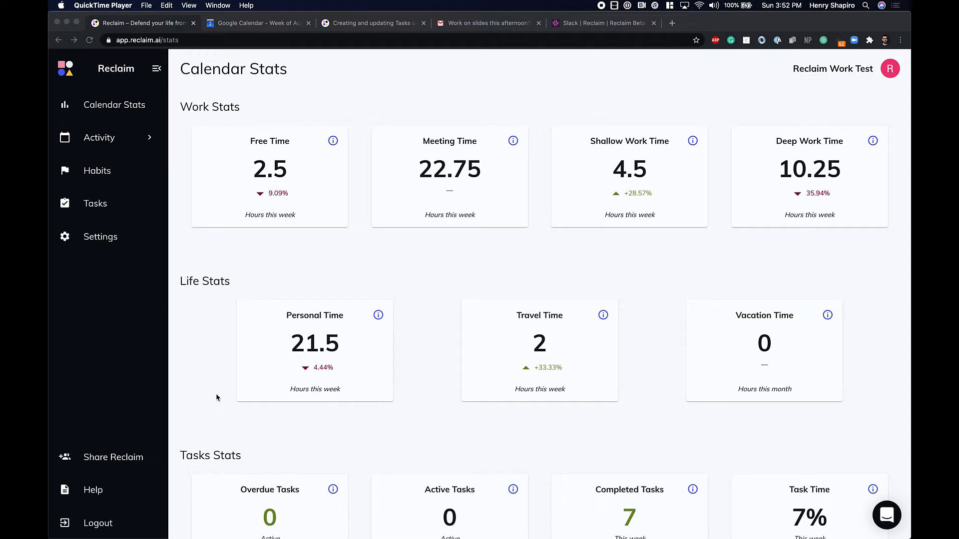
Step: Open the Reclaim settings and review the Integrations section, including the Google Tasks integration
{"action": "left_click", "coordinate": [105, 237]}
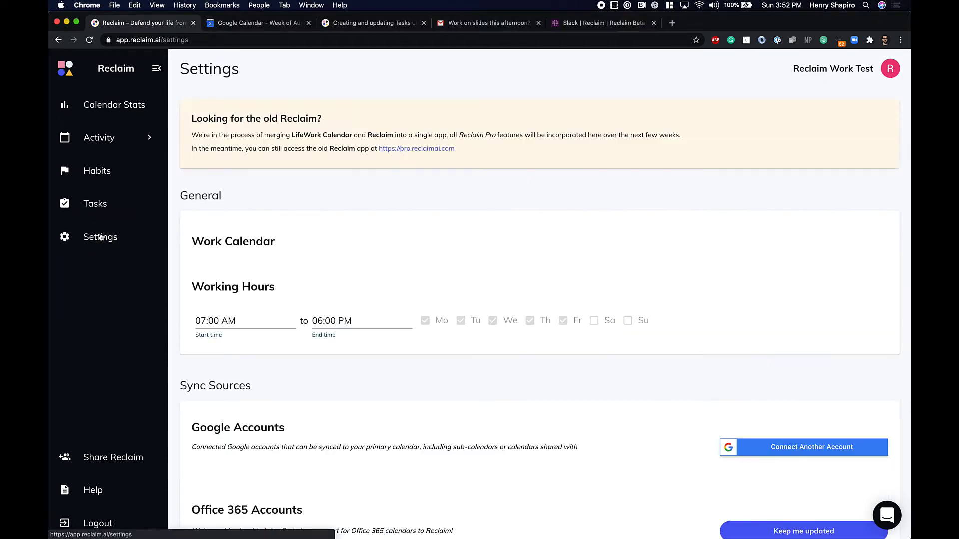
{"action": "scroll", "coordinate": [499, 321], "scroll_direction": "down", "scroll_amount": 3}
{"action": "scroll", "coordinate": [499, 321], "scroll_direction": "down", "scroll_amount": 10}
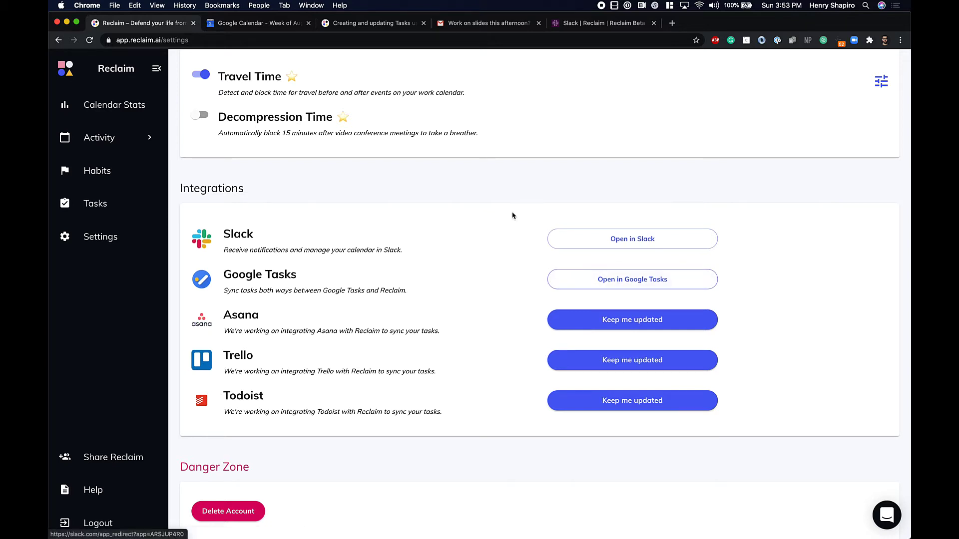
Step: Switch to Google Calendar, hide the Tasks calendar, and choose Reclaim as the active task list
{"action": "left_click", "coordinate": [287, 26]}
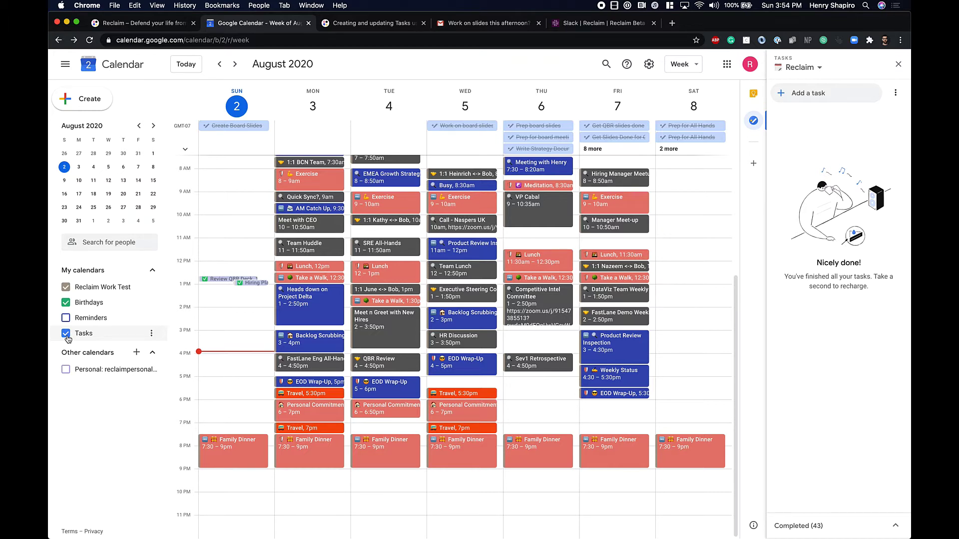
{"action": "left_click", "coordinate": [66, 336]}
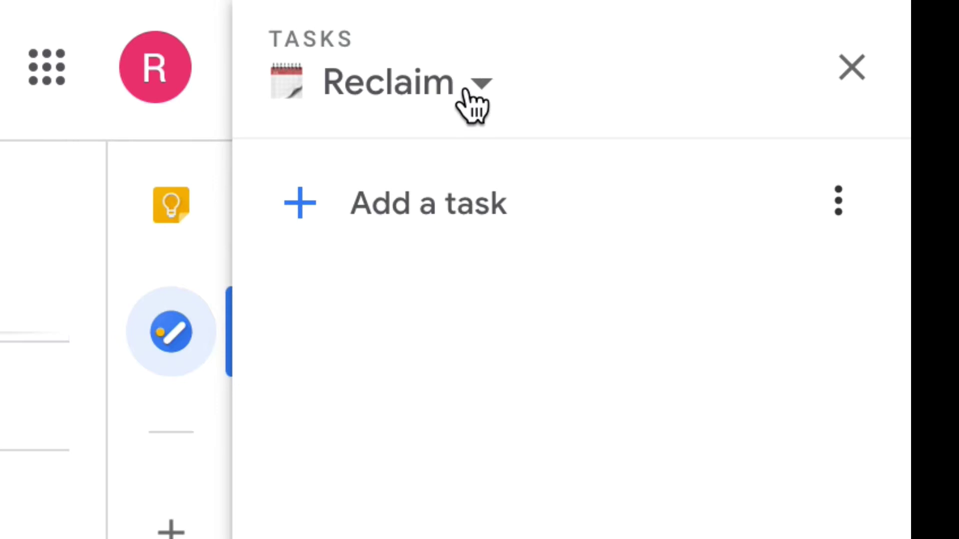
{"action": "left_click", "coordinate": [474, 90]}
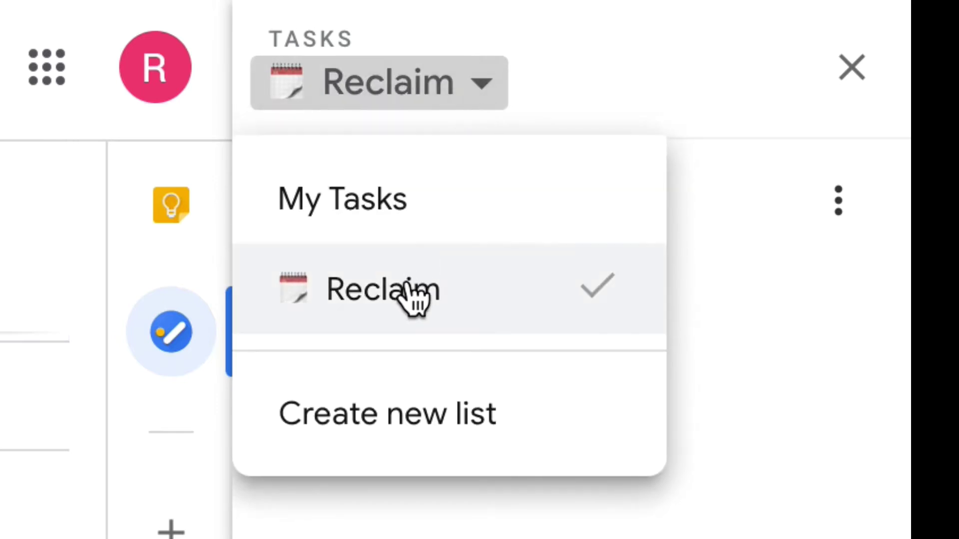
{"action": "left_click", "coordinate": [413, 295]}
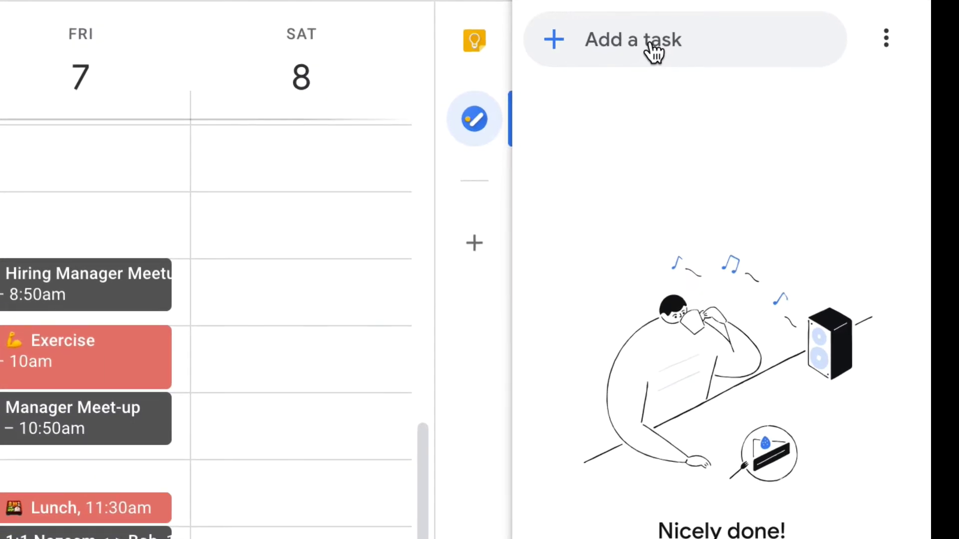
Step: Add a task titled "Hiring plan for BizOps" to the Reclaim list
{"action": "left_click", "coordinate": [651, 50]}
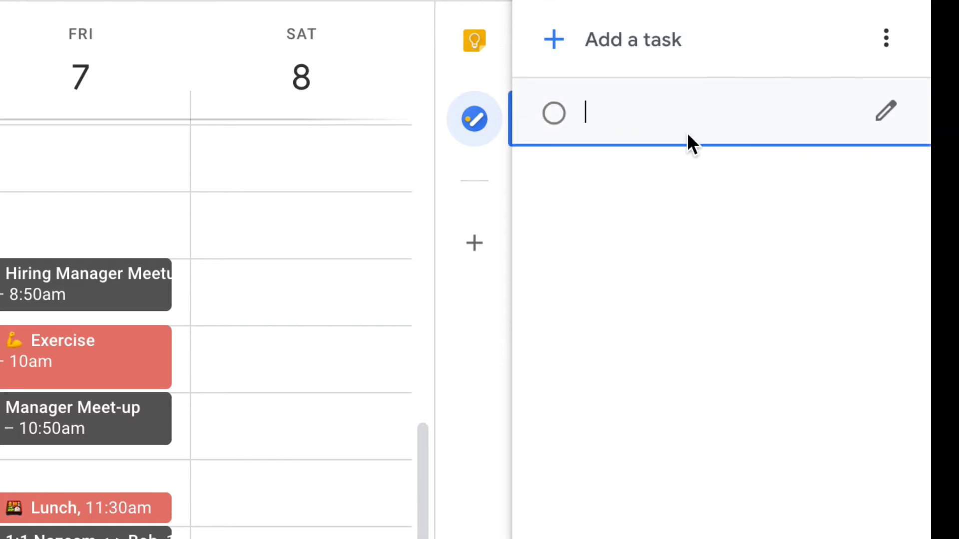
{"action": "type", "text": "Hiring pl"}
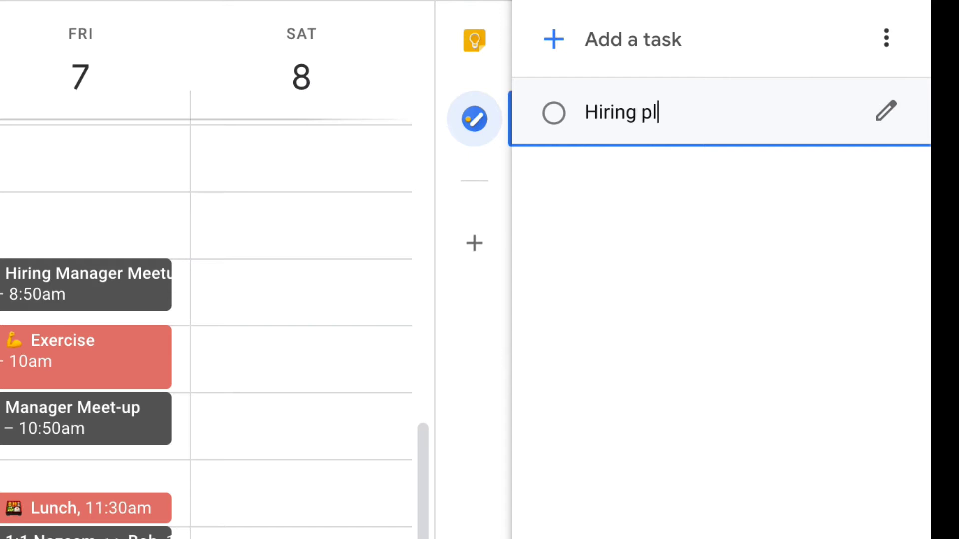
{"action": "type", "text": "an for BizOps"}
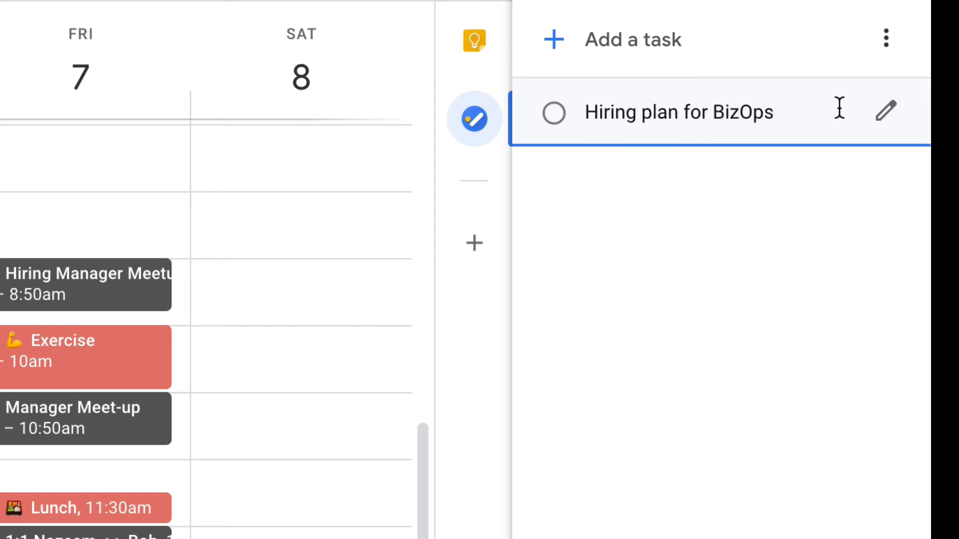
Step: Add the details "Need to hire business development team" to the Hiring plan for BizOps task
{"action": "left_click", "coordinate": [884, 113]}
{"action": "left_click", "coordinate": [822, 147]}
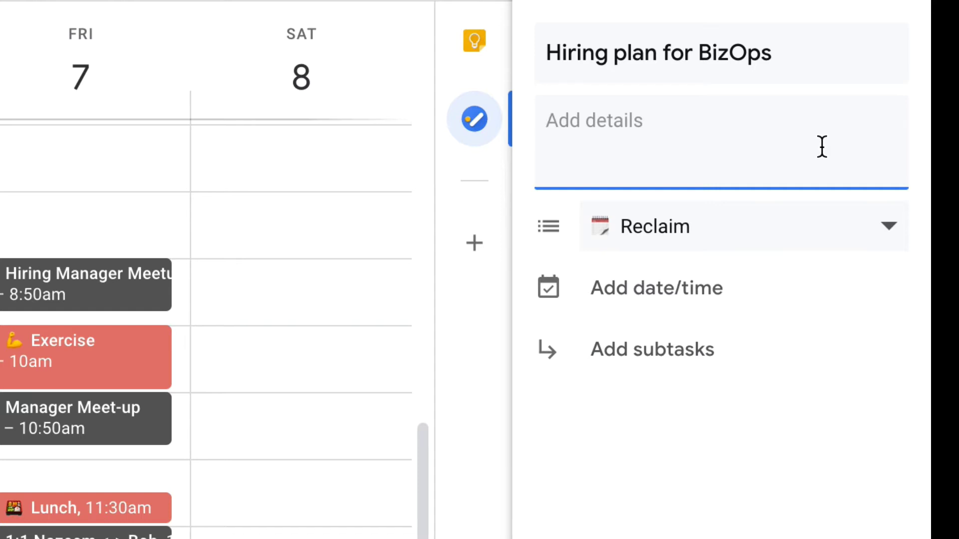
{"action": "type", "text": "Need to hi"}
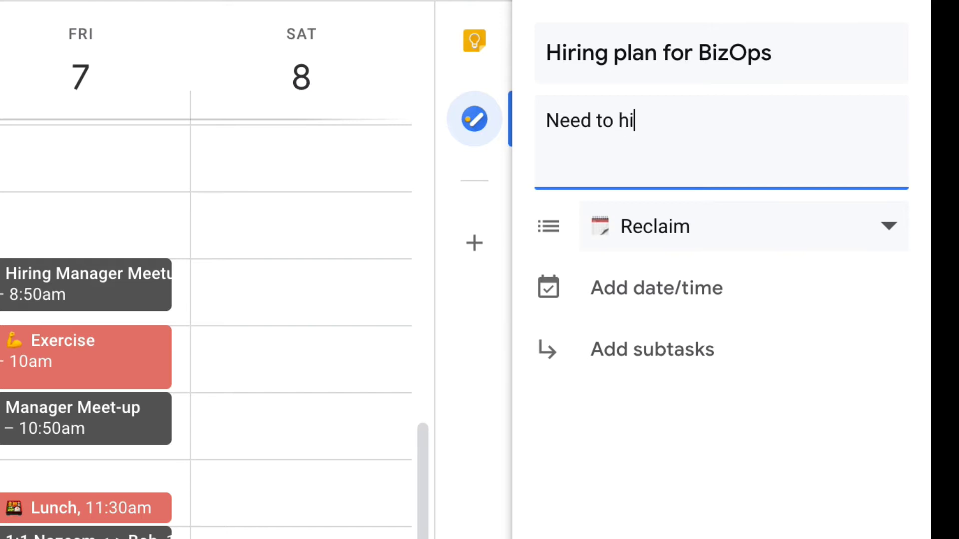
{"action": "type", "text": "re business devel"}
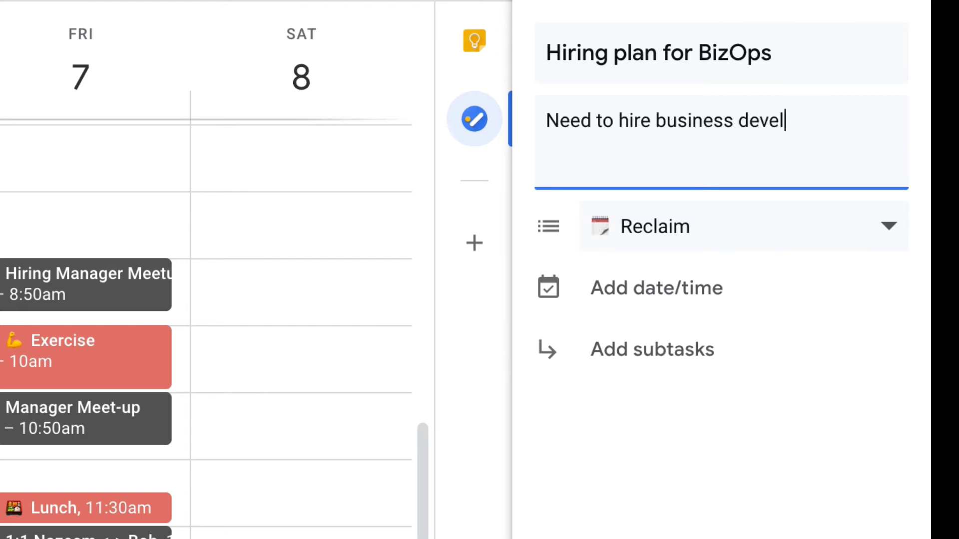
{"action": "type", "text": "opment team"}
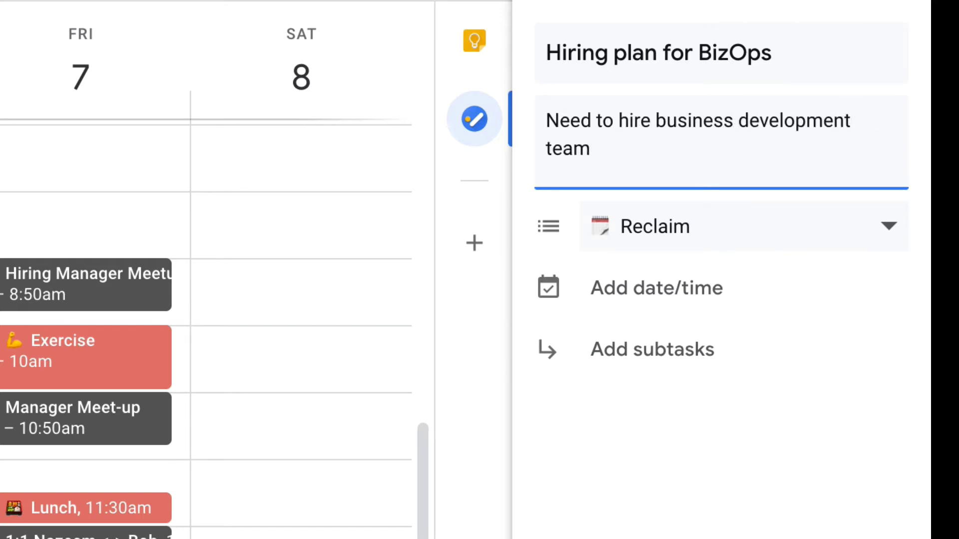
Step: Set the hiring plan task's due date to Friday, August 7, 2020, and reload the calendar
{"action": "left_click", "coordinate": [682, 292]}
{"action": "left_click", "coordinate": [819, 200]}
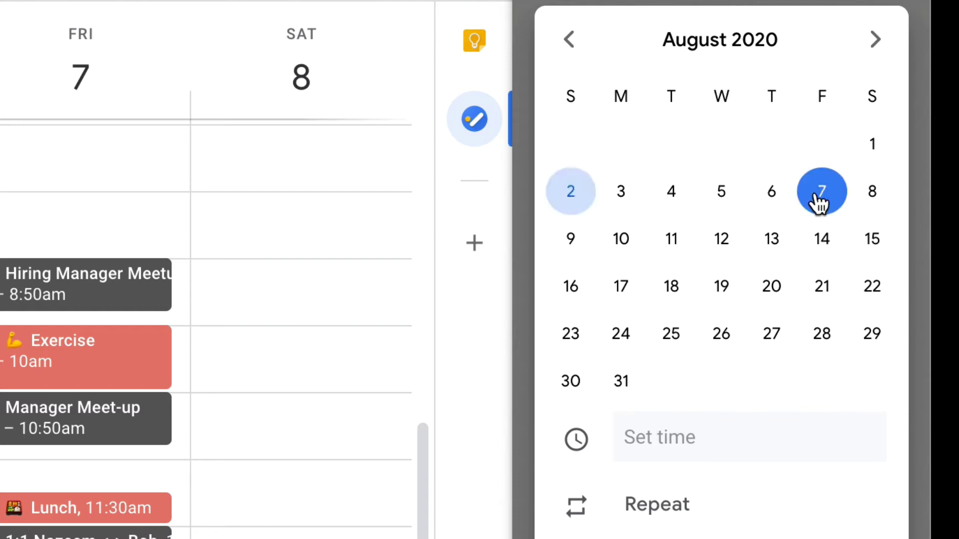
{"action": "key", "text": "Return"}
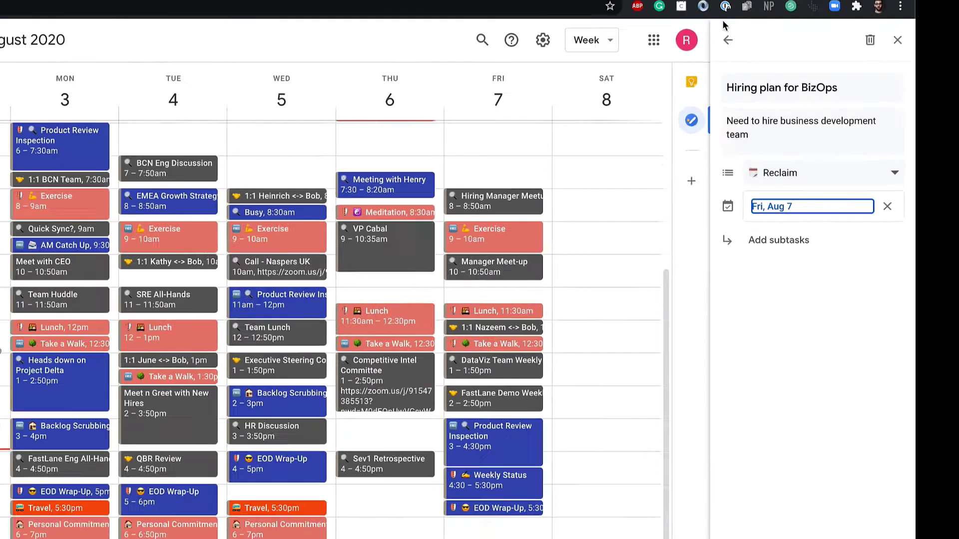
{"action": "left_click", "coordinate": [778, 63]}
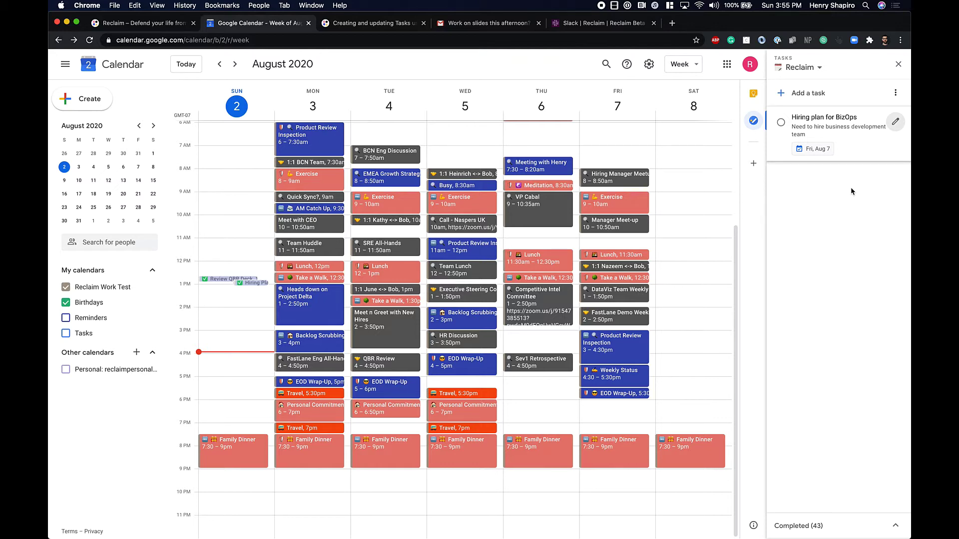
{"action": "key", "text": "super+r"}
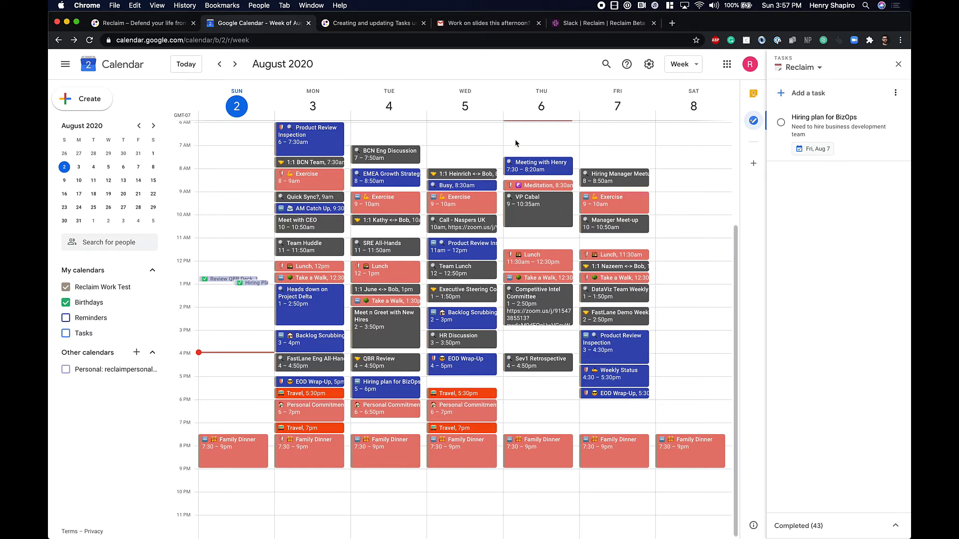
Step: Review the help article on creating and updating Tasks using natural language, and return to Google Calendar
{"action": "left_click", "coordinate": [381, 20]}
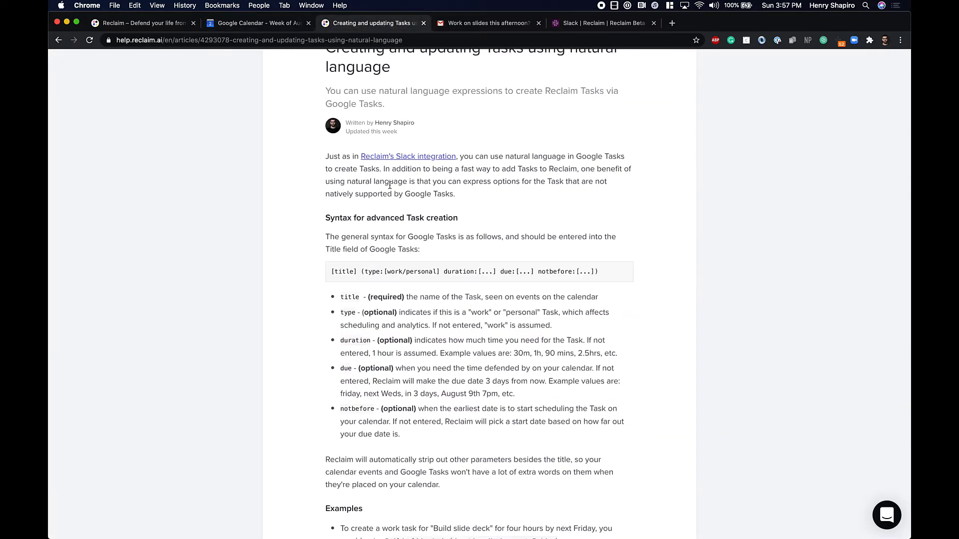
{"action": "scroll", "coordinate": [390, 185], "scroll_direction": "up", "scroll_amount": 3}
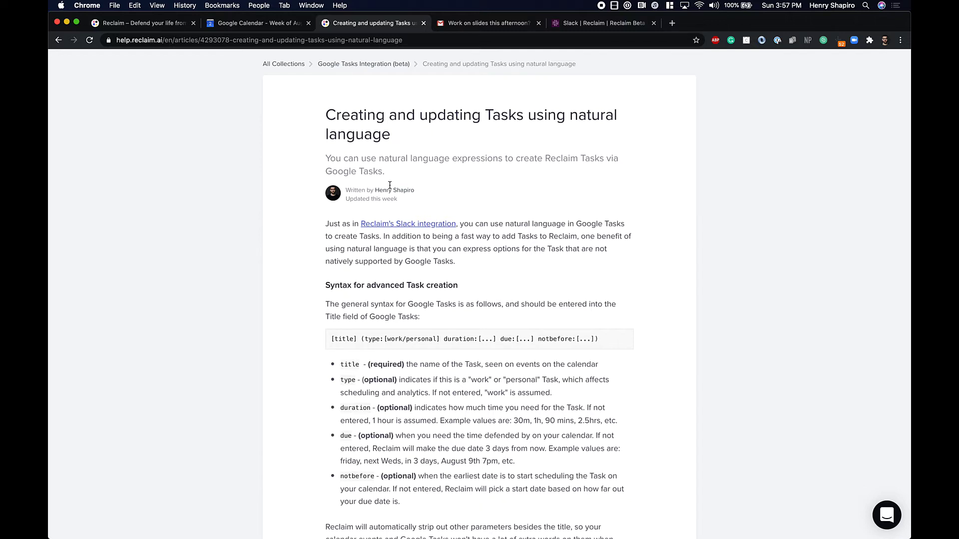
{"action": "left_click", "coordinate": [270, 25]}
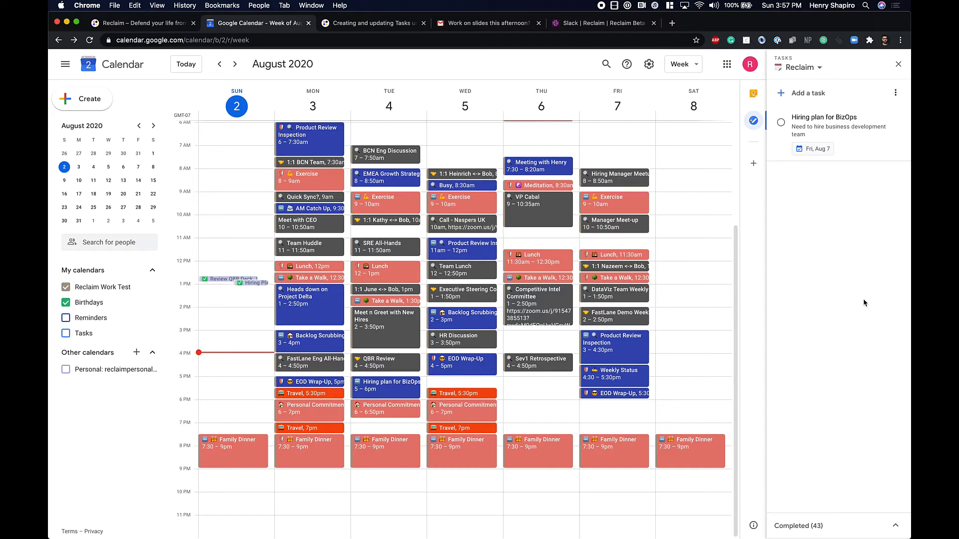
Step: Add a Reclaim task titled "Get slides done (type:work duration:2h due:next Friday notbefore:next Monday)"
{"action": "left_click", "coordinate": [814, 94]}
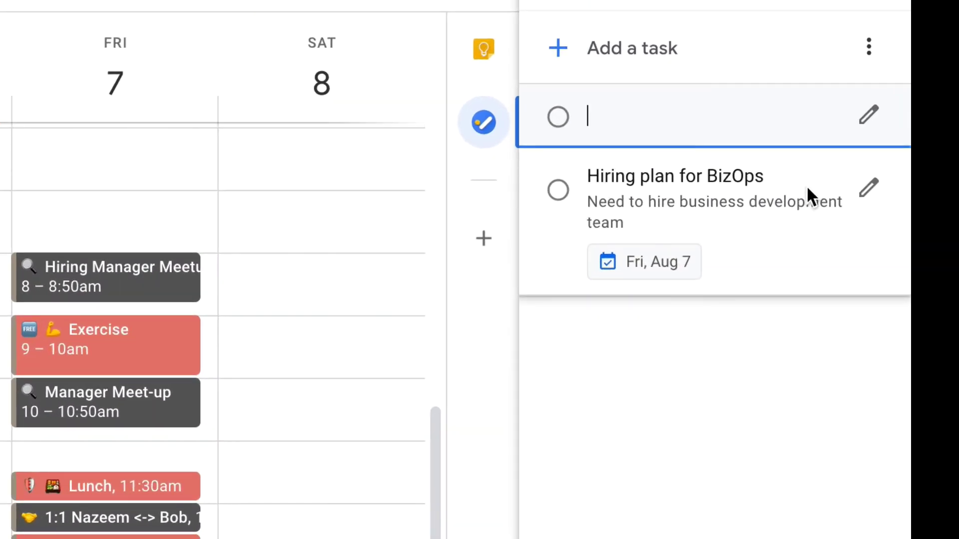
{"action": "type", "text": "Get slides done"}
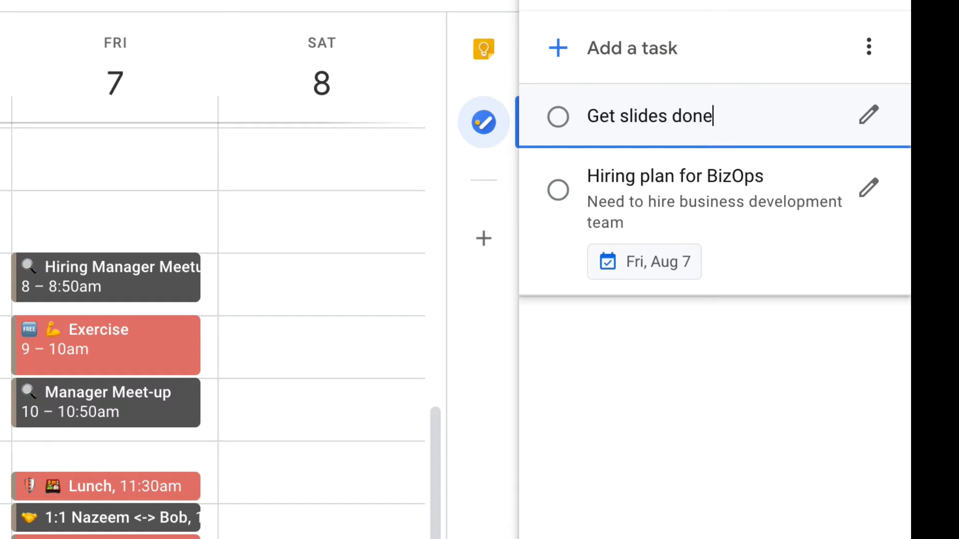
{"action": "type", "text": " (type"}
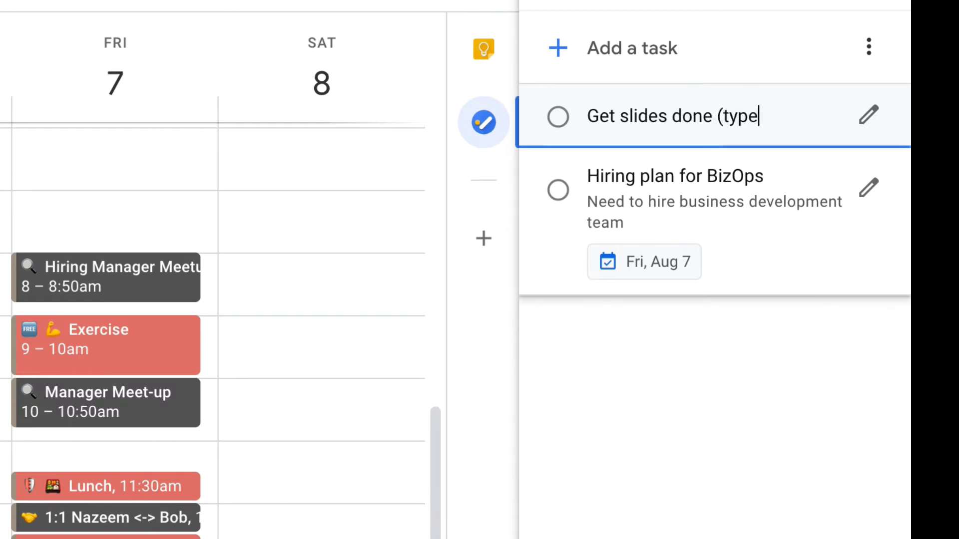
{"action": "type", "text": ":work"}
{"action": "type", "text": "dura"}
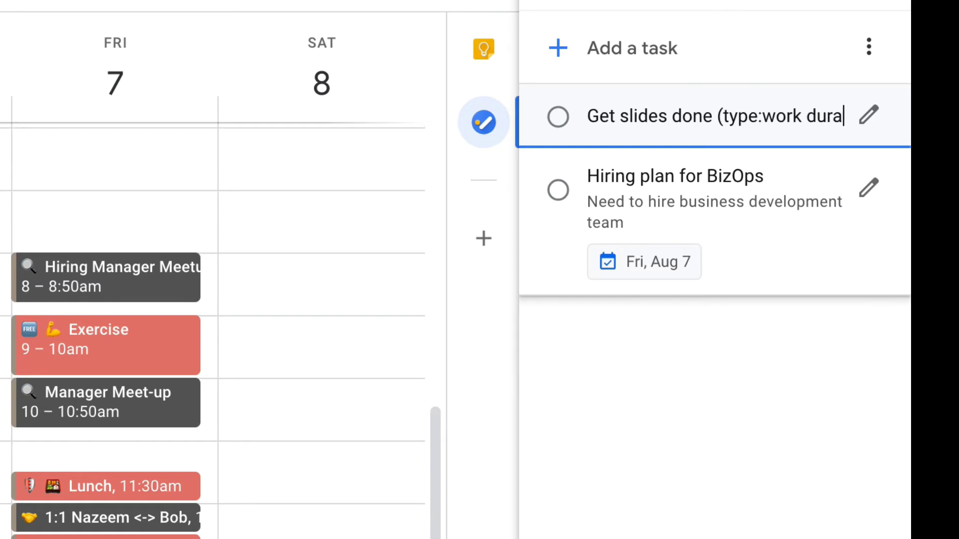
{"action": "type", "text": "tion:2h"}
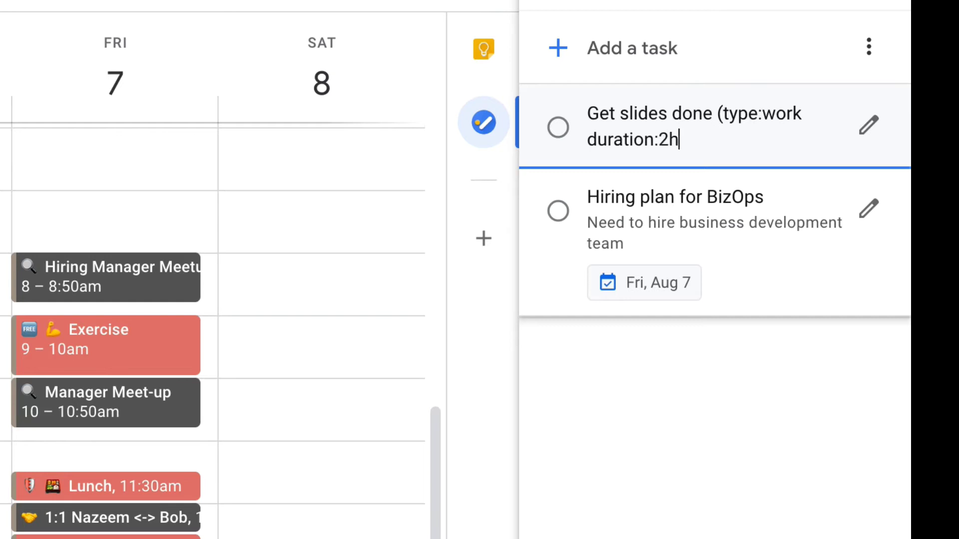
{"action": "type", "text": " due:ne"}
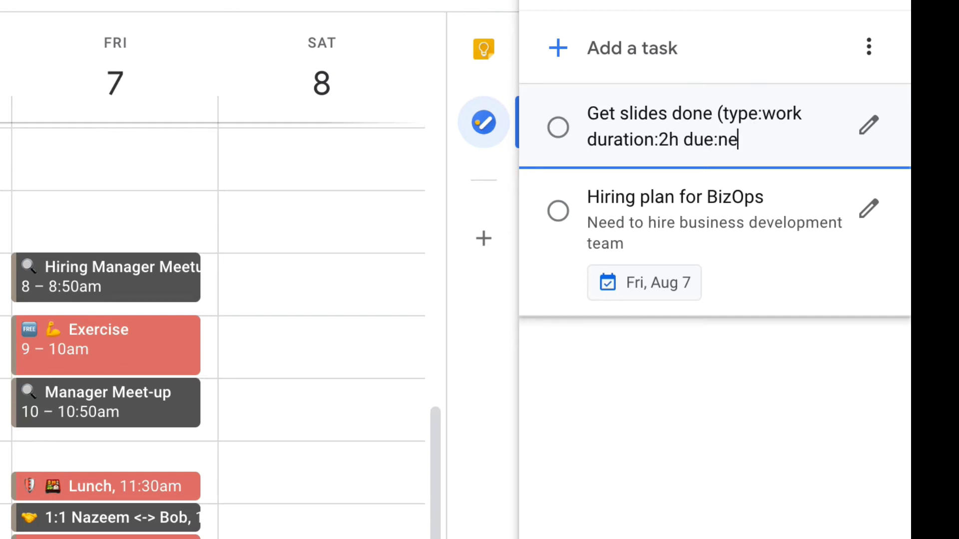
{"action": "type", "text": "xt Friday"}
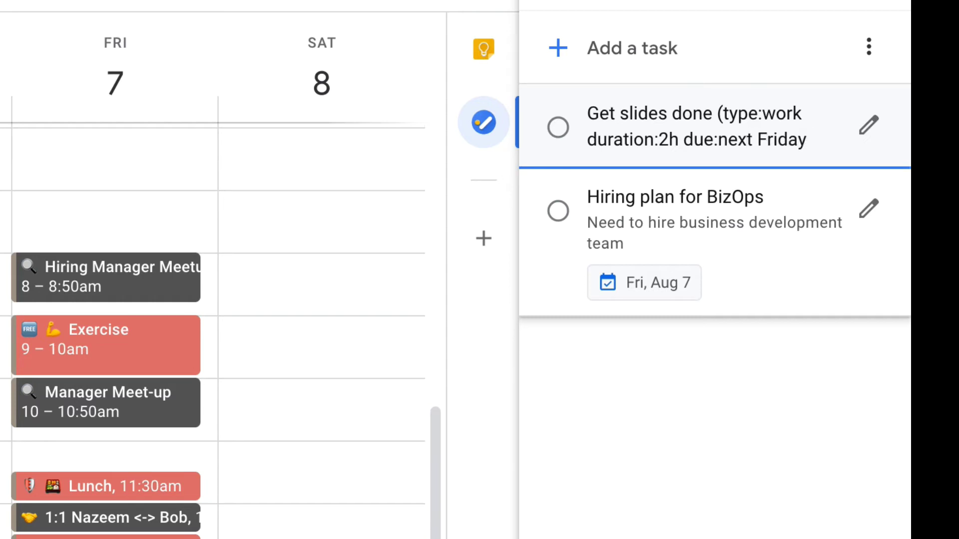
{"action": "type", "text": " notbefore"}
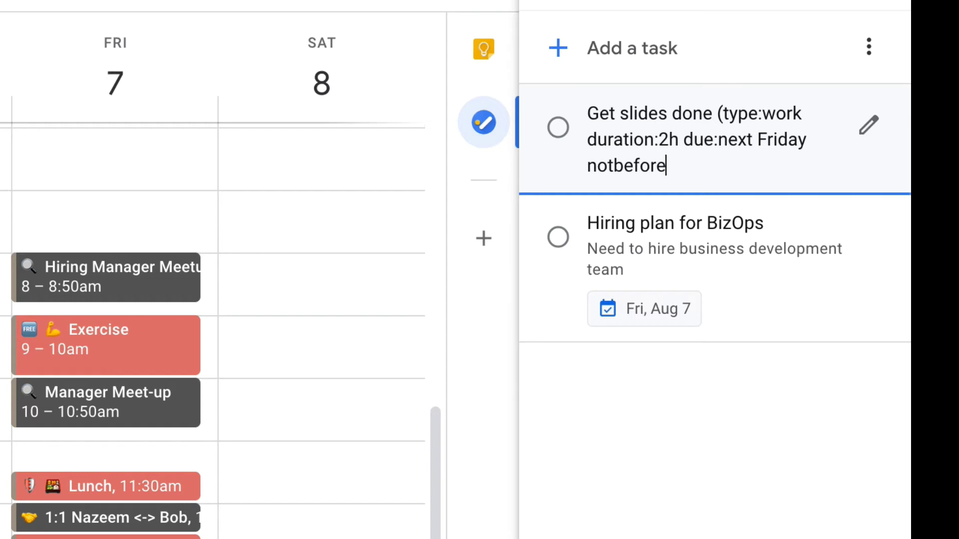
{"action": "type", "text": ":next Mo"}
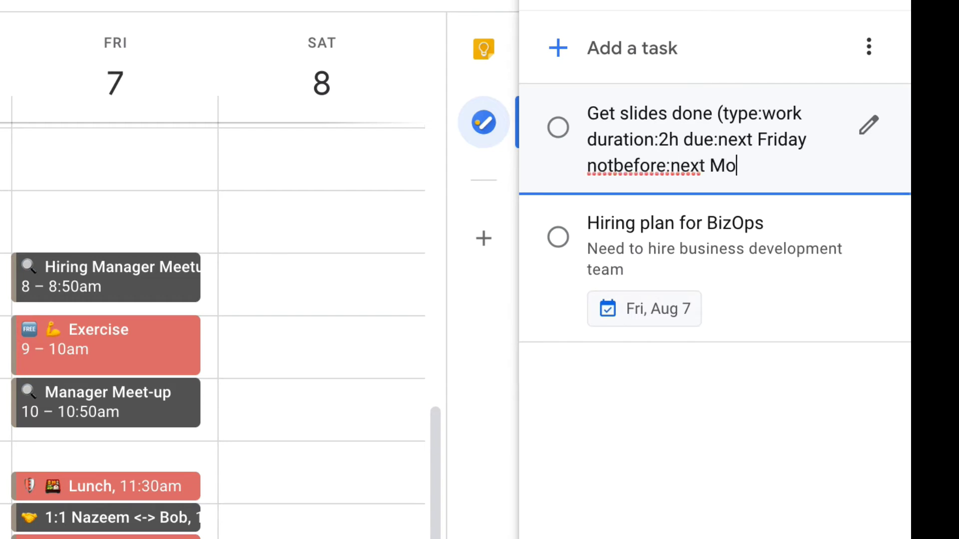
{"action": "type", "text": "nday)"}
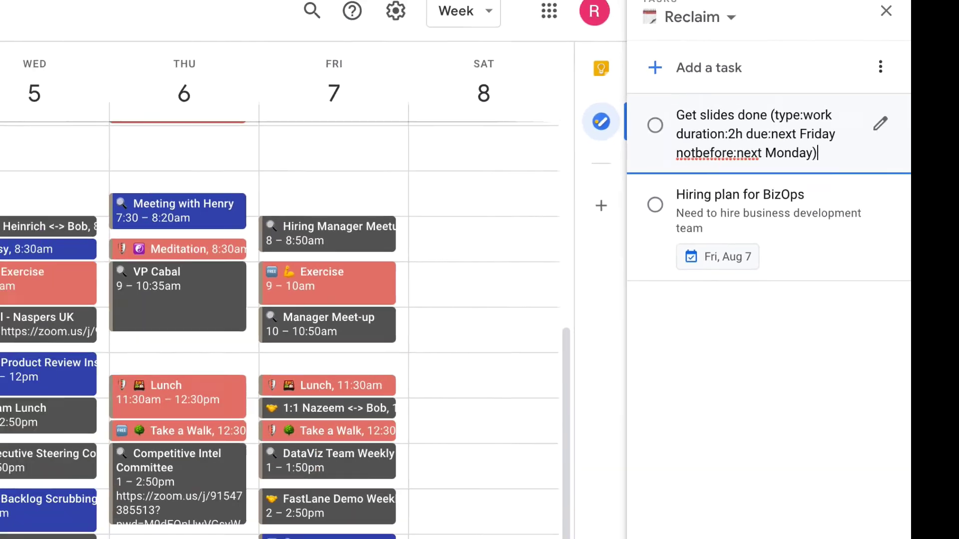
{"action": "key", "text": "Return"}
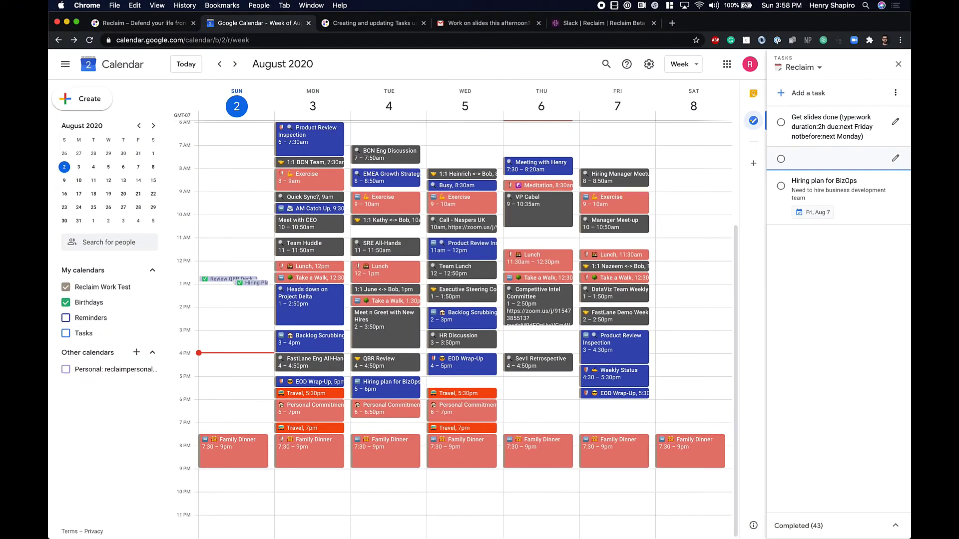
{"action": "left_click_drag", "start_coordinate": [840, 118], "coordinate": [865, 136]}
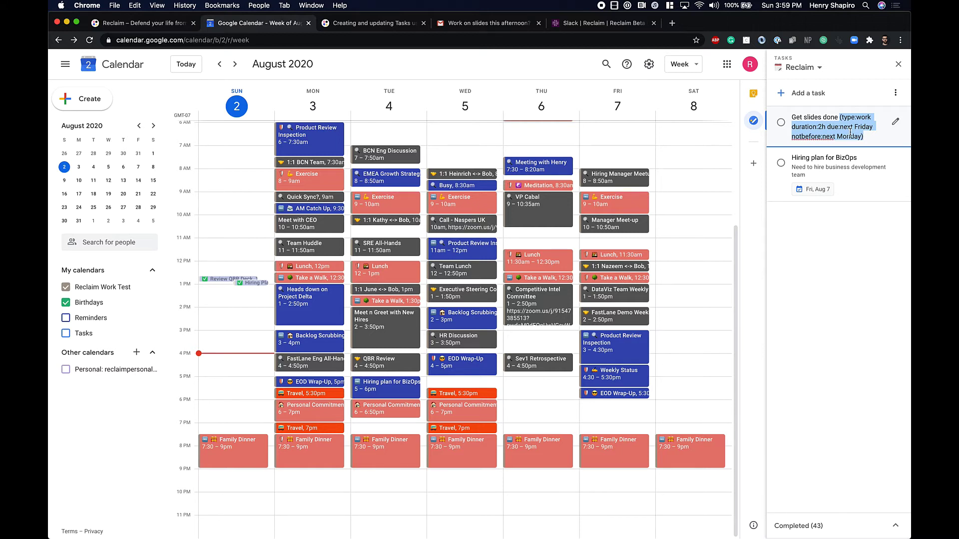
{"action": "left_click", "coordinate": [844, 242]}
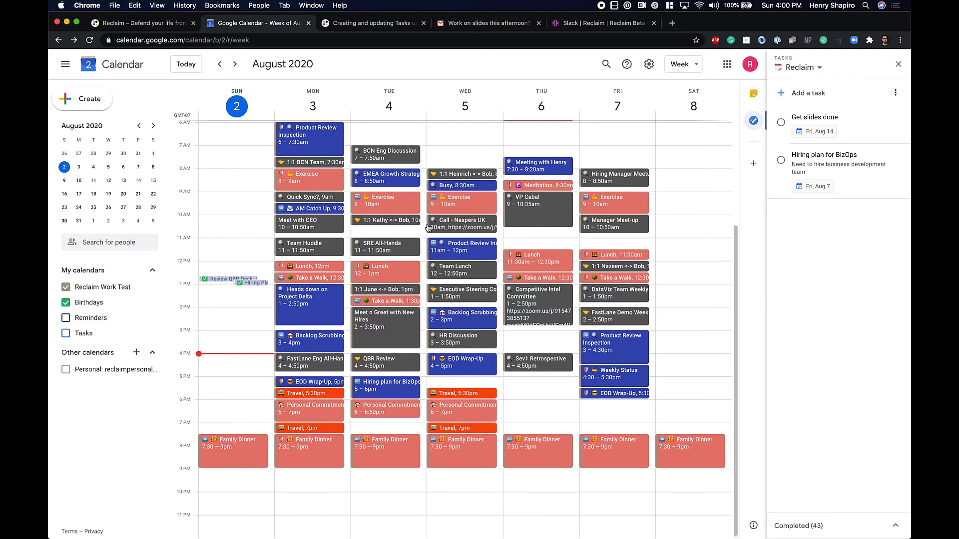
Step: Go to the following week in the calendar and open the Get slides done event's details
{"action": "left_click", "coordinate": [235, 64]}
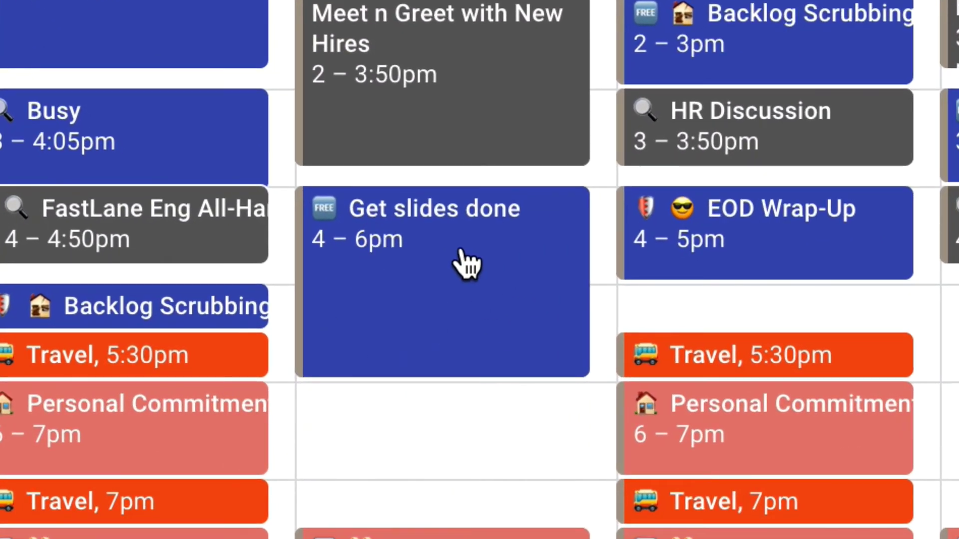
{"action": "left_click", "coordinate": [459, 257]}
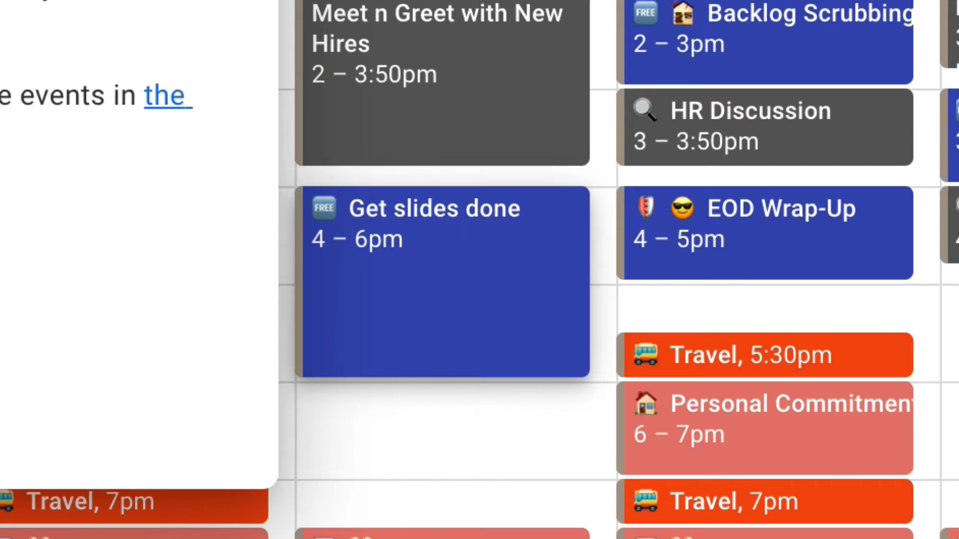
Step: Close the event's details and mark the Get slides done and Hiring plan for BizOps tasks complete
{"action": "key", "text": "Escape"}
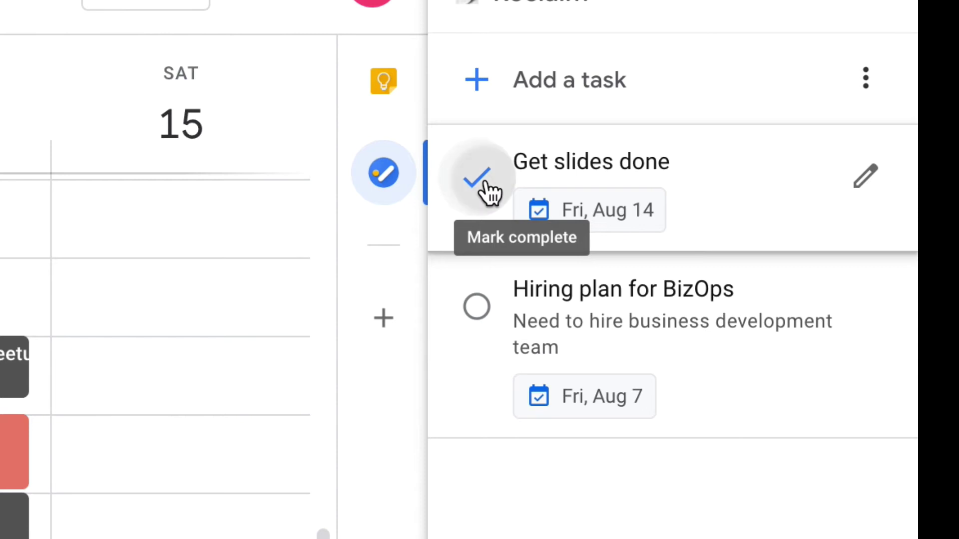
{"action": "left_click", "coordinate": [491, 193]}
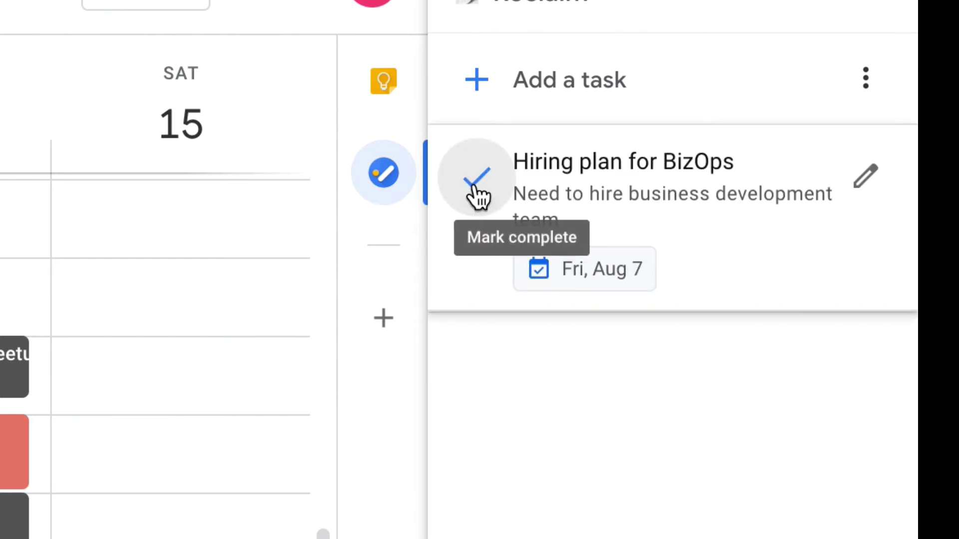
{"action": "left_click", "coordinate": [474, 186]}
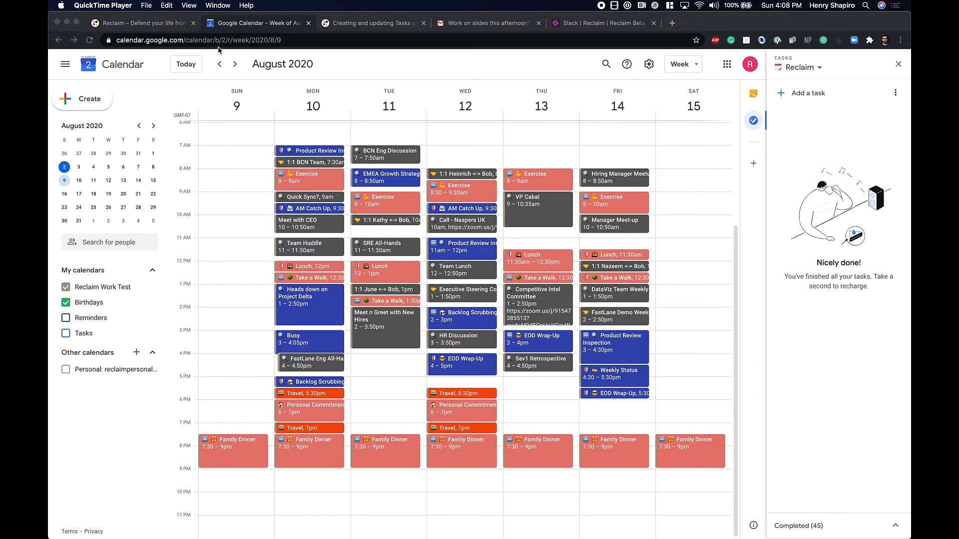
Step: Switch to the Reclaim web app's Tasks page and start a new task titled "Work on strategy document"
{"action": "left_click", "coordinate": [144, 24]}
{"action": "left_click", "coordinate": [104, 207]}
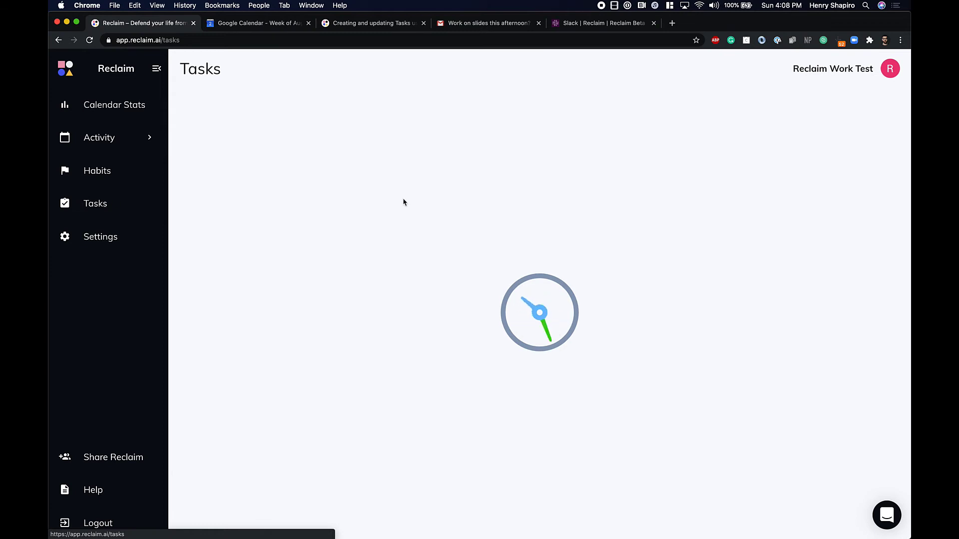
{"action": "left_click", "coordinate": [891, 120]}
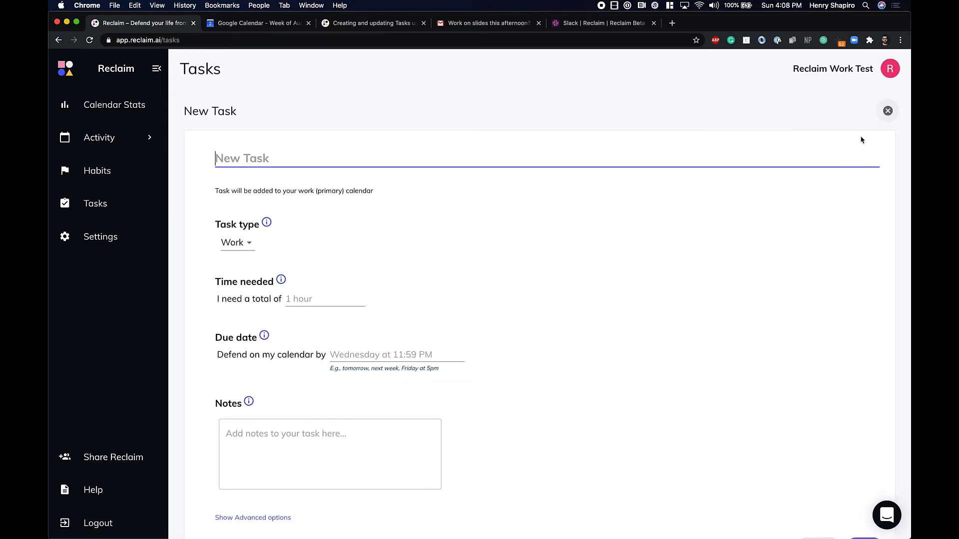
{"action": "type", "text": "Work"}
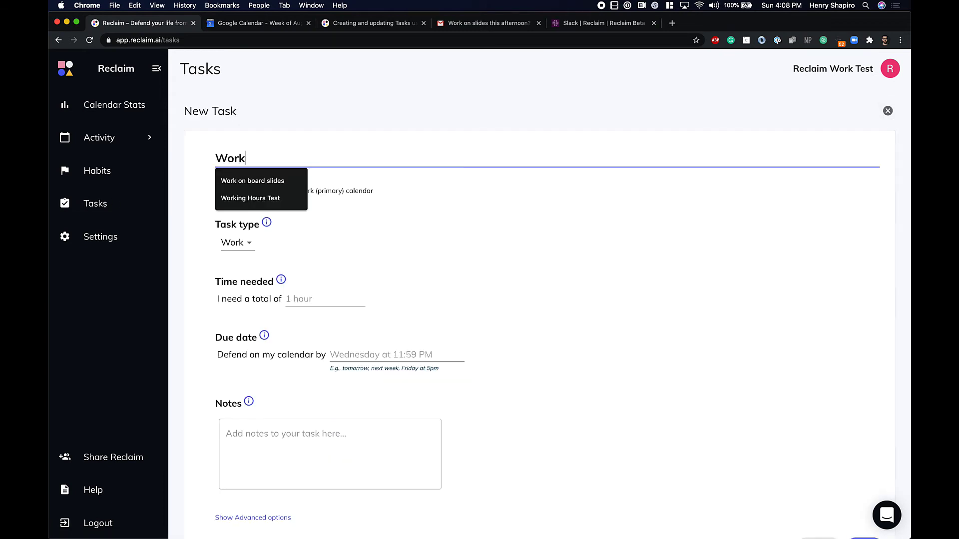
{"action": "type", "text": " on strategy document"}
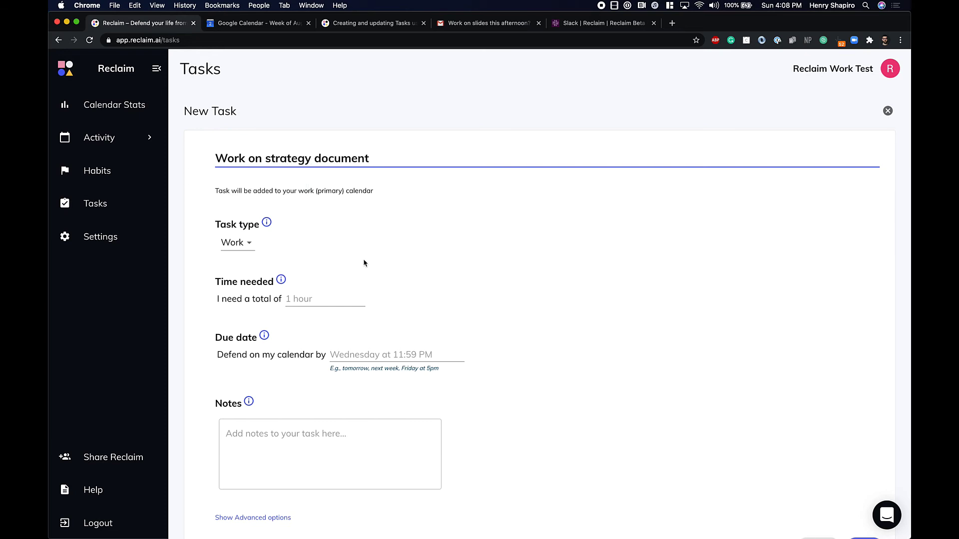
Step: Save the task with 1 hour needed and a due date of Sat, Aug 8th at 11:59 PM, and return to Google Calendar
{"action": "left_click", "coordinate": [325, 300]}
{"action": "type", "text": "1 hou"}
{"action": "key", "text": "Return"}
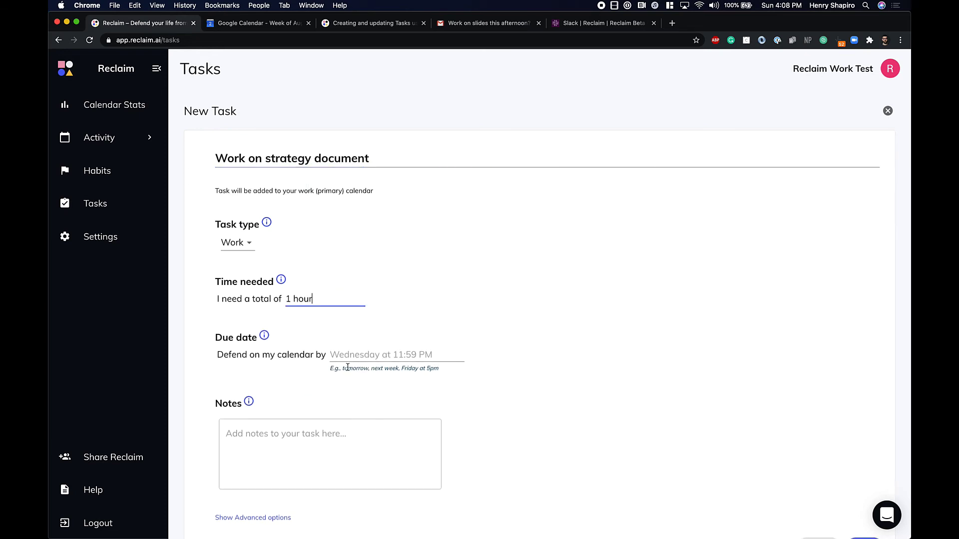
{"action": "key", "text": "Tab"}
{"action": "left_click", "coordinate": [448, 217]}
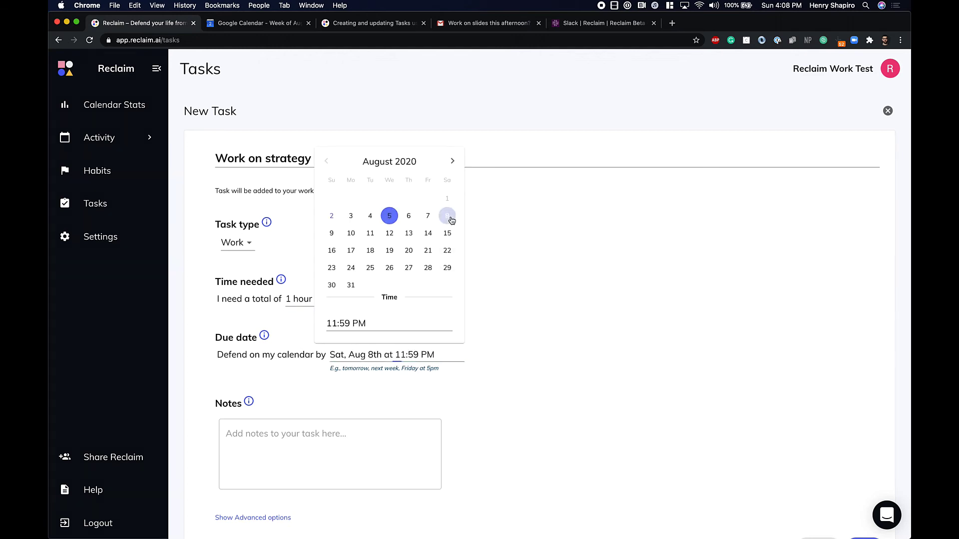
{"action": "scroll", "coordinate": [519, 289], "scroll_direction": "down", "scroll_amount": 3}
{"action": "left_click", "coordinate": [859, 458]}
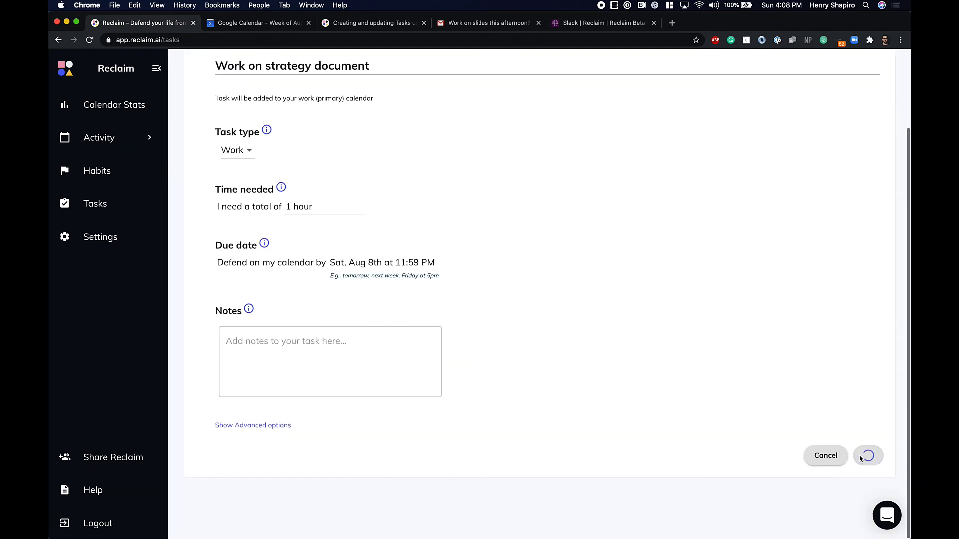
{"action": "left_click", "coordinate": [281, 23]}
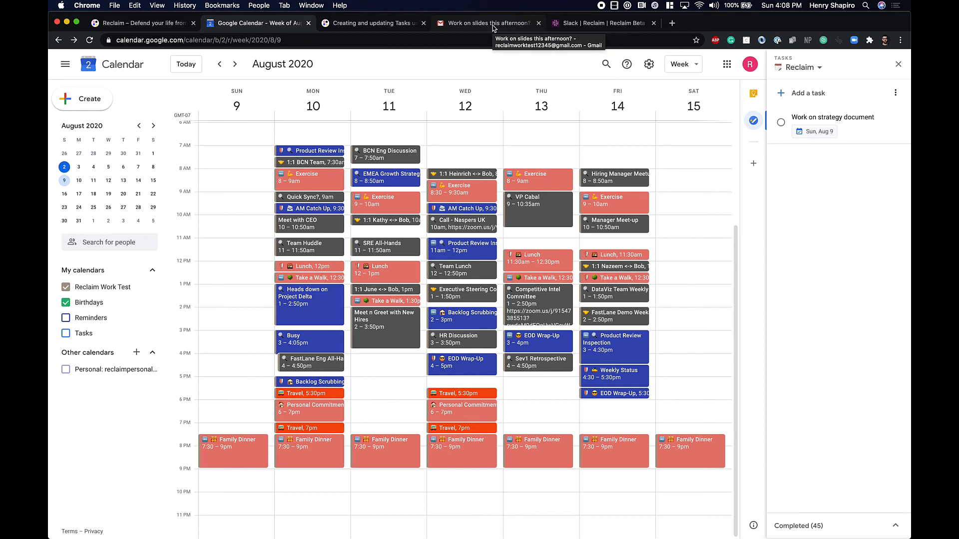
Step: Switch to Gmail, add the "Work on slides this afternoon?" email to the Reclaim tasks, and view the new task's details
{"action": "left_click", "coordinate": [493, 24]}
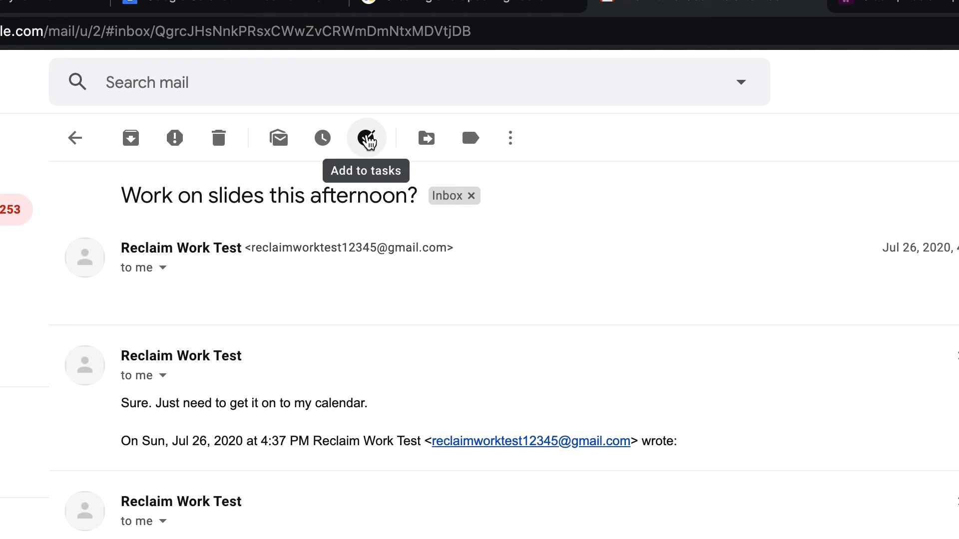
{"action": "left_click", "coordinate": [367, 139]}
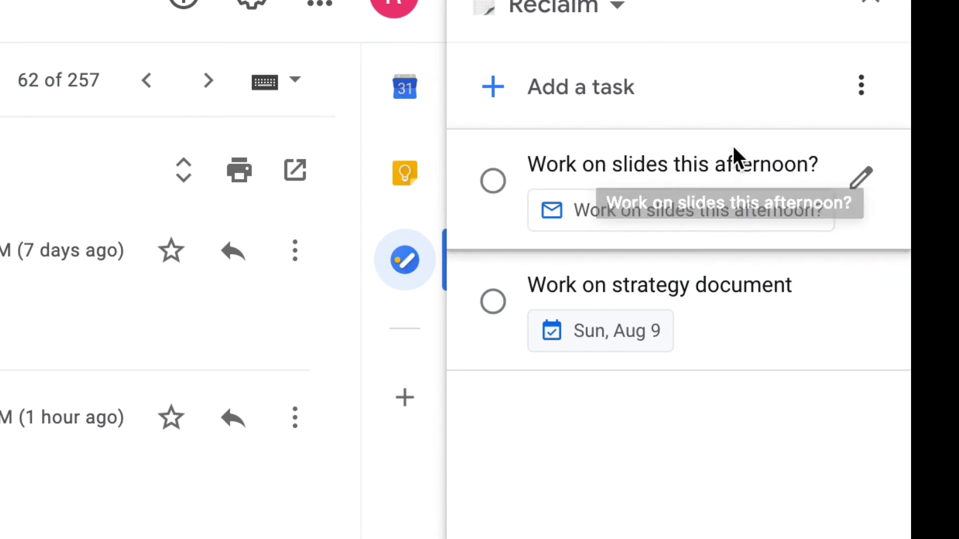
{"action": "left_click", "coordinate": [858, 180]}
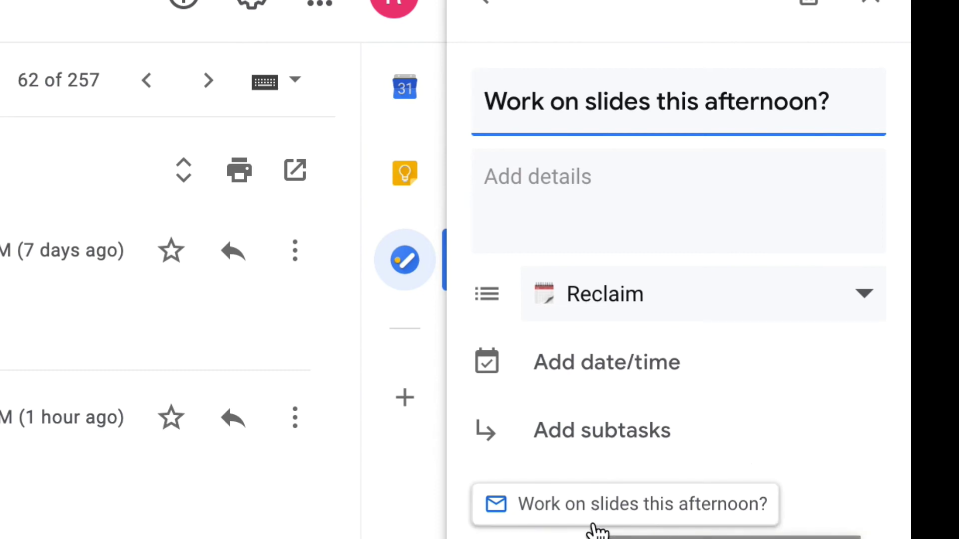
{"action": "left_click", "coordinate": [483, 4]}
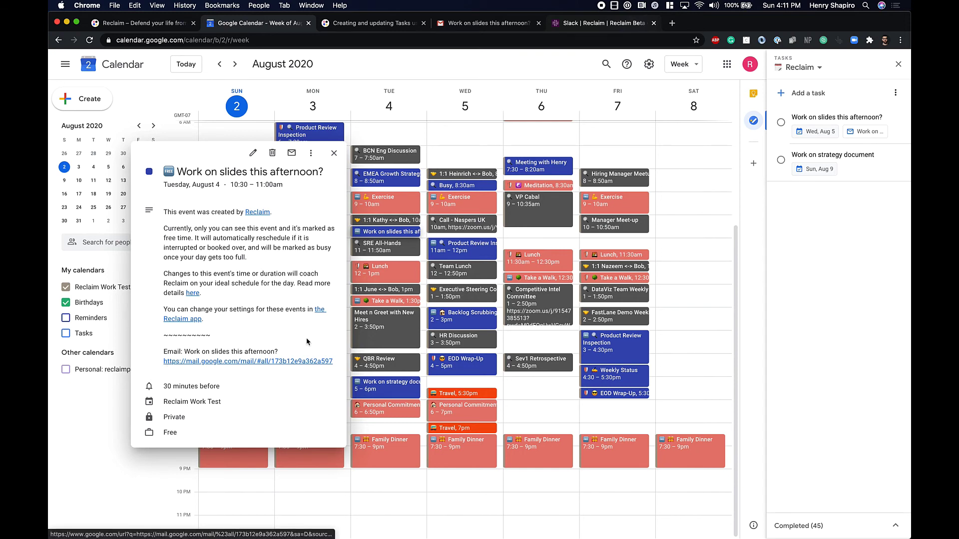
Step: Close the event's details in Google Calendar and append "(duration:2h)" to the title of the "Work on slides this afternoon?" task
{"action": "left_click", "coordinate": [335, 153]}
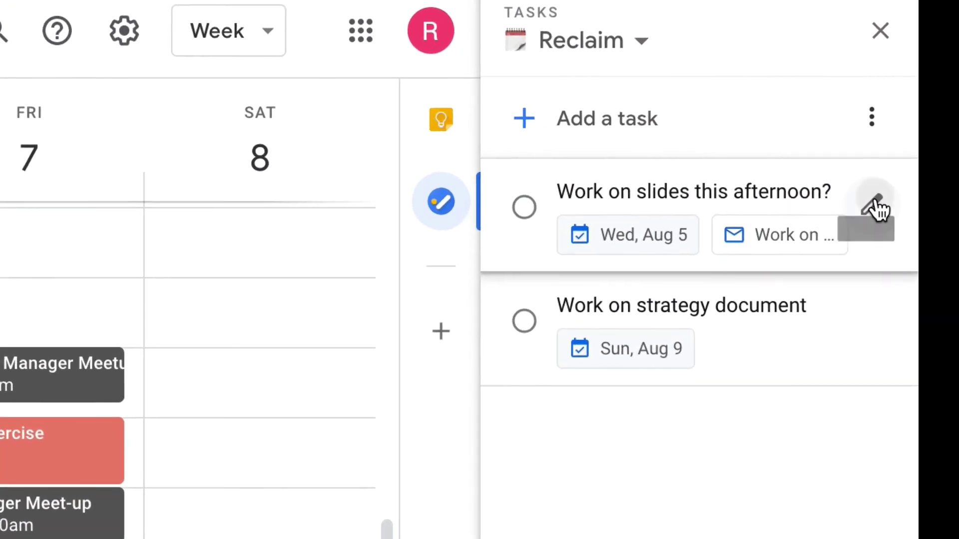
{"action": "left_click", "coordinate": [884, 157]}
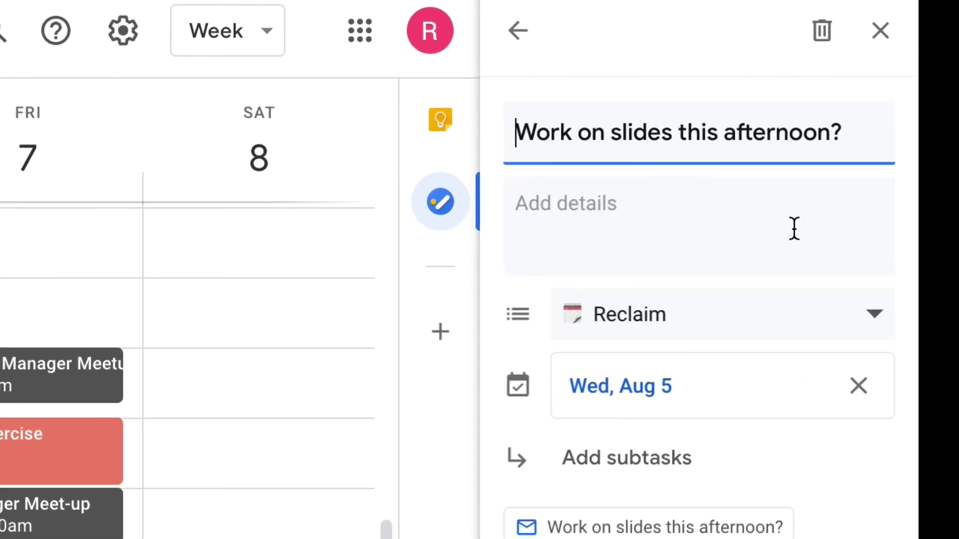
{"action": "type", "text": "(dura"}
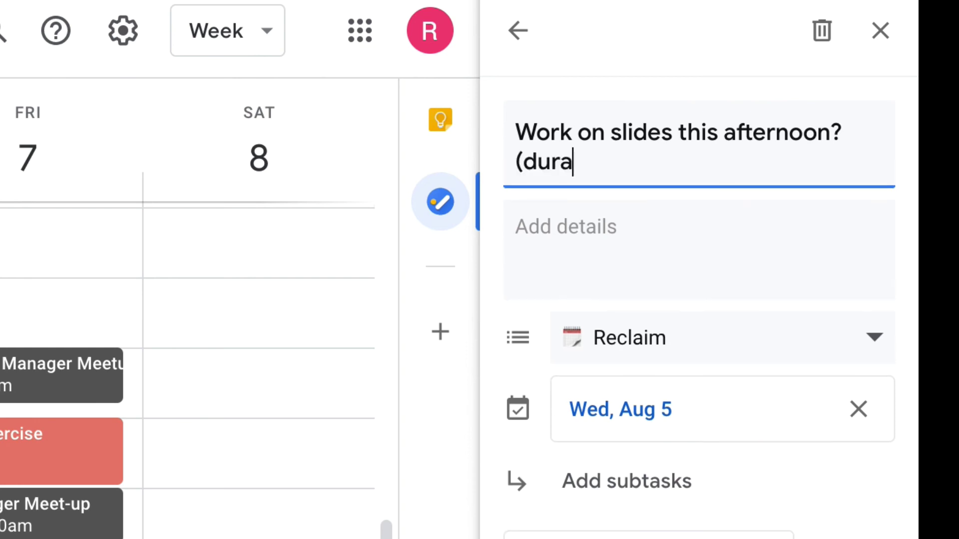
{"action": "type", "text": "tion:2h"}
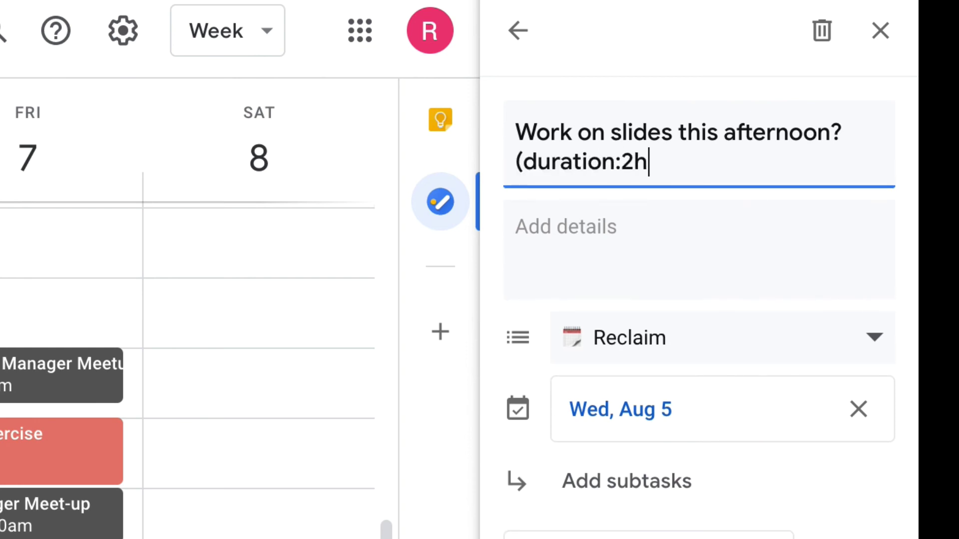
{"action": "type", "text": ")"}
Step: Set the slides task's due date to Friday, August 7, 2020, and return to the task list
{"action": "left_click", "coordinate": [699, 412]}
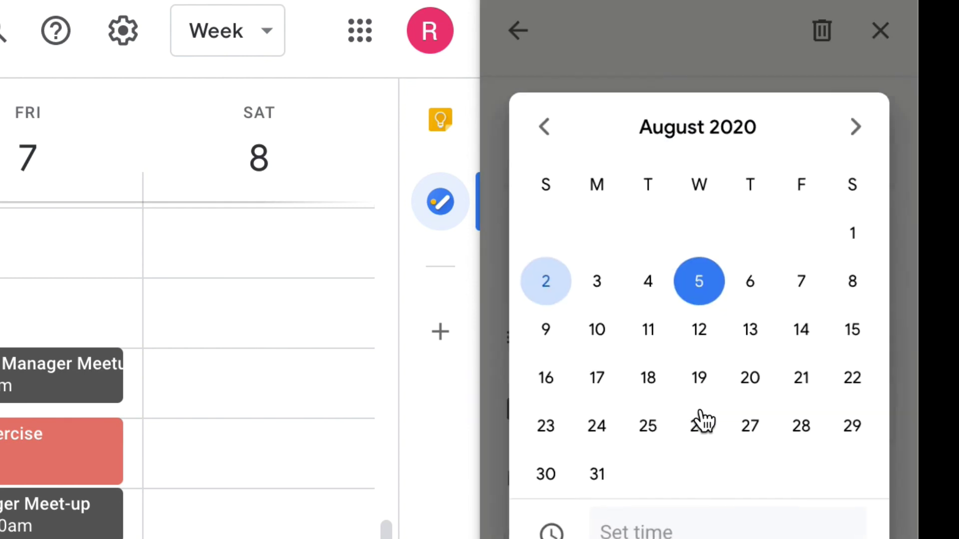
{"action": "left_click", "coordinate": [805, 283]}
{"action": "key", "text": "Return"}
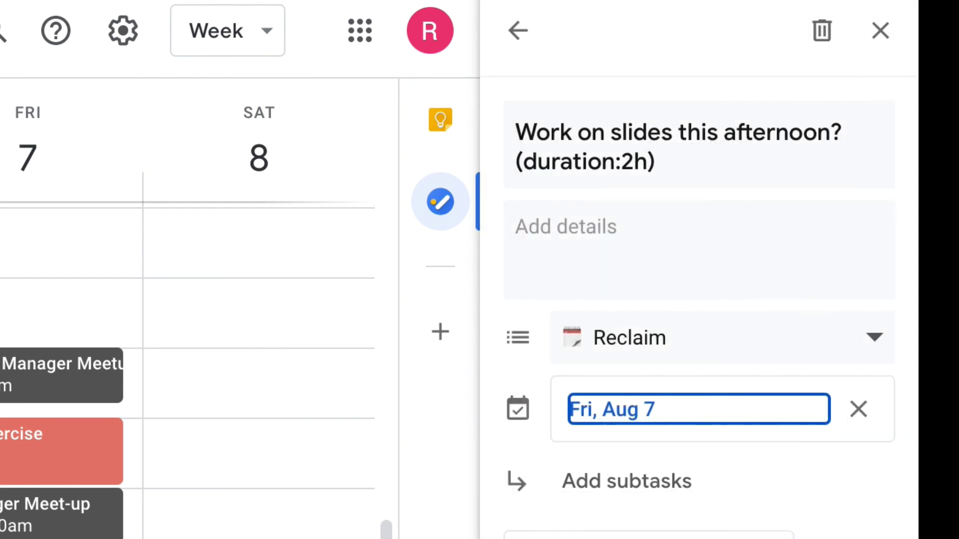
{"action": "left_click", "coordinate": [529, 31]}
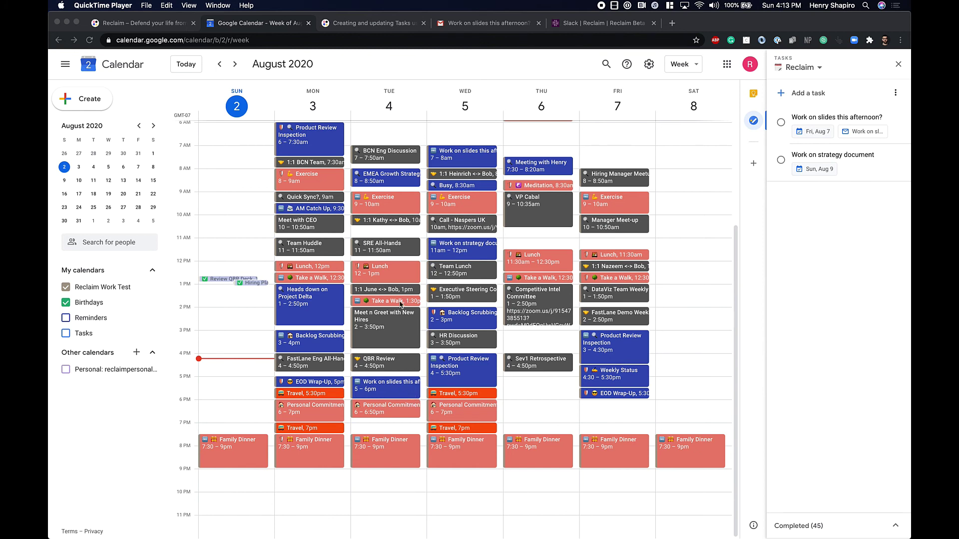
Step: View the details of the "Work on slides this afternoon?" events on Tuesday, August 4 and Wednesday, August 5
{"action": "left_click", "coordinate": [405, 388]}
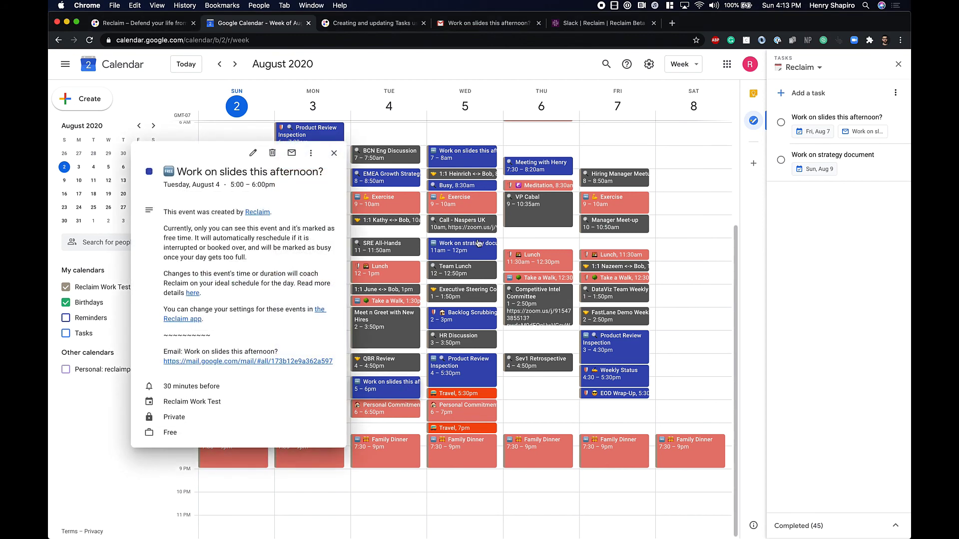
{"action": "left_click", "coordinate": [462, 156]}
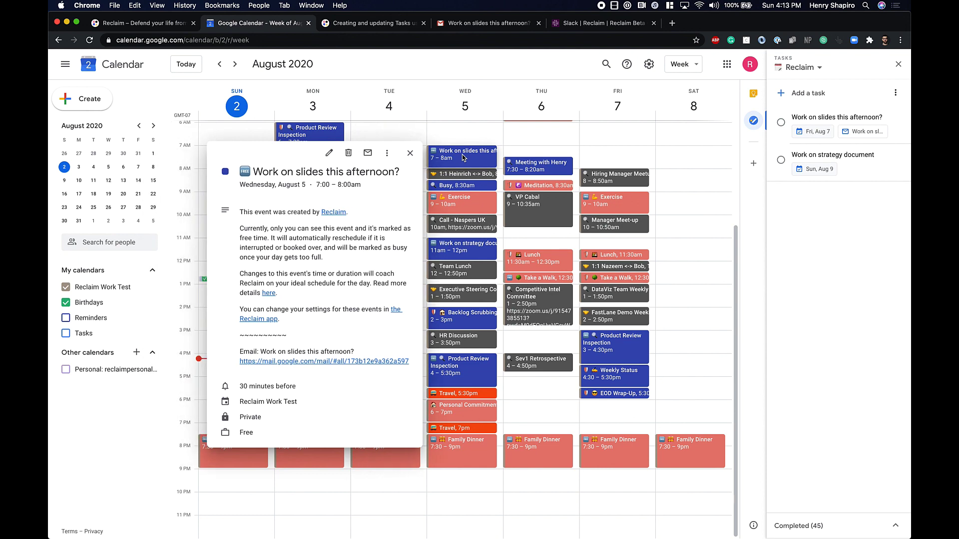
{"action": "left_click", "coordinate": [410, 153]}
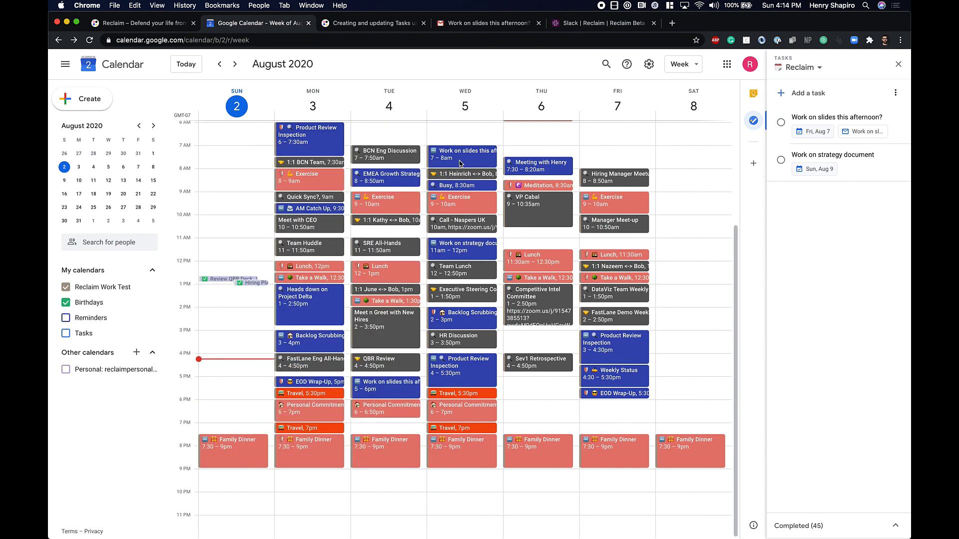